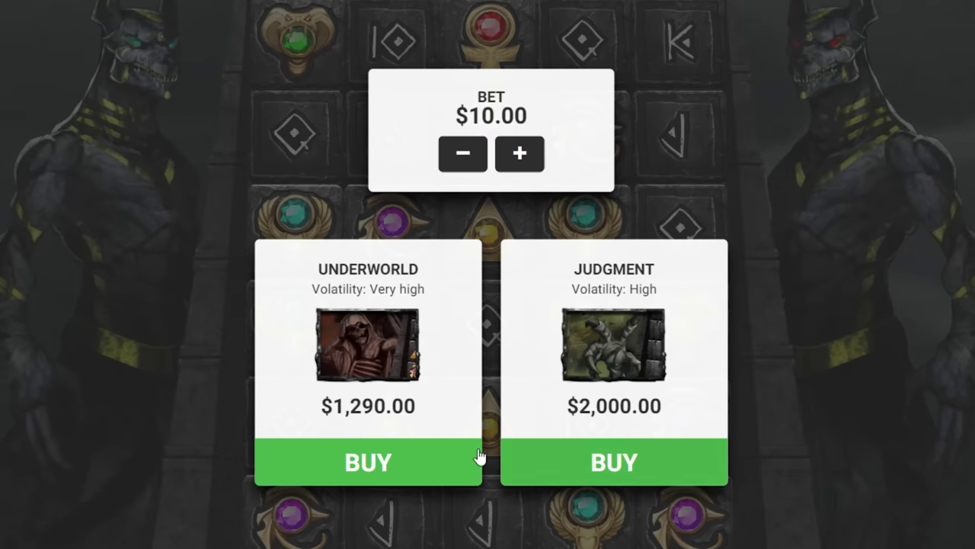
# Confirm spending $1,290 on the Underworld bonus in Hand of Anubis.
pyautogui.click(480, 456)
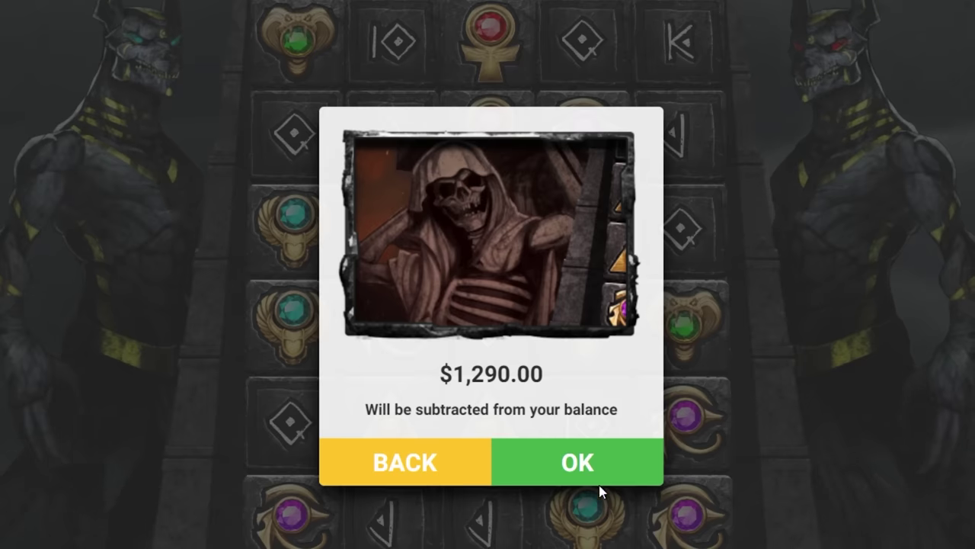
# Start the 10 Underworld free spins and play them out to a $2,318 total win.
pyautogui.click(577, 461)
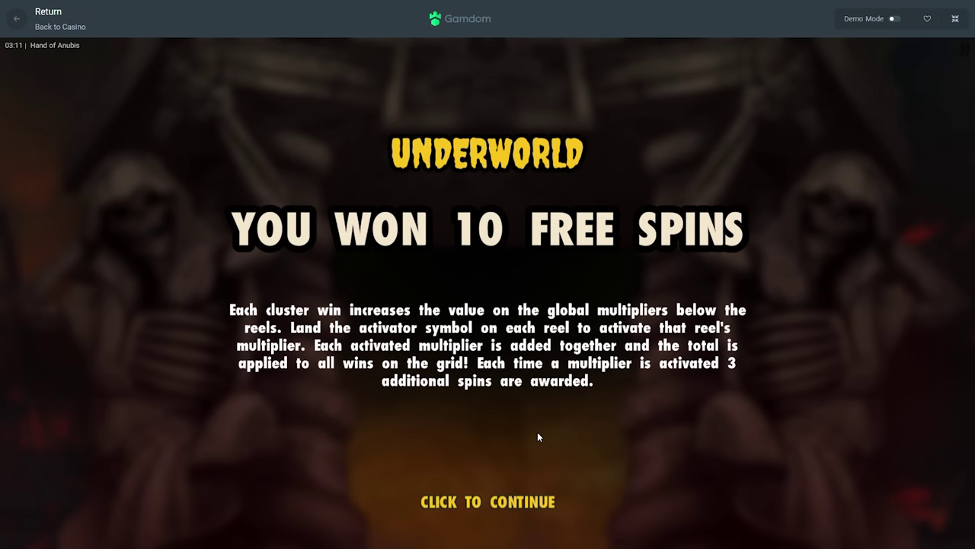
pyautogui.click(537, 431)
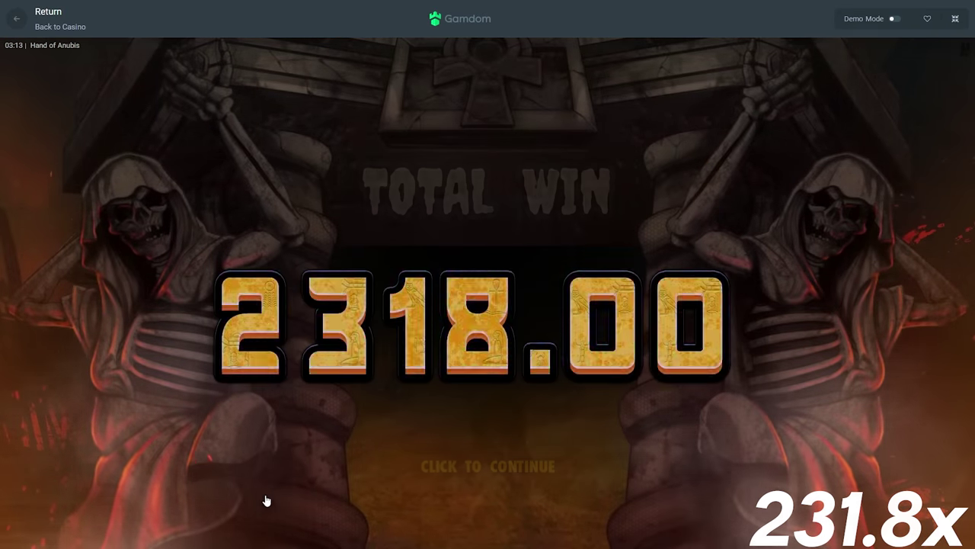
# Dismiss the $2,318 win summary and close the Symbol Payouts paytable.
pyautogui.click(266, 501)
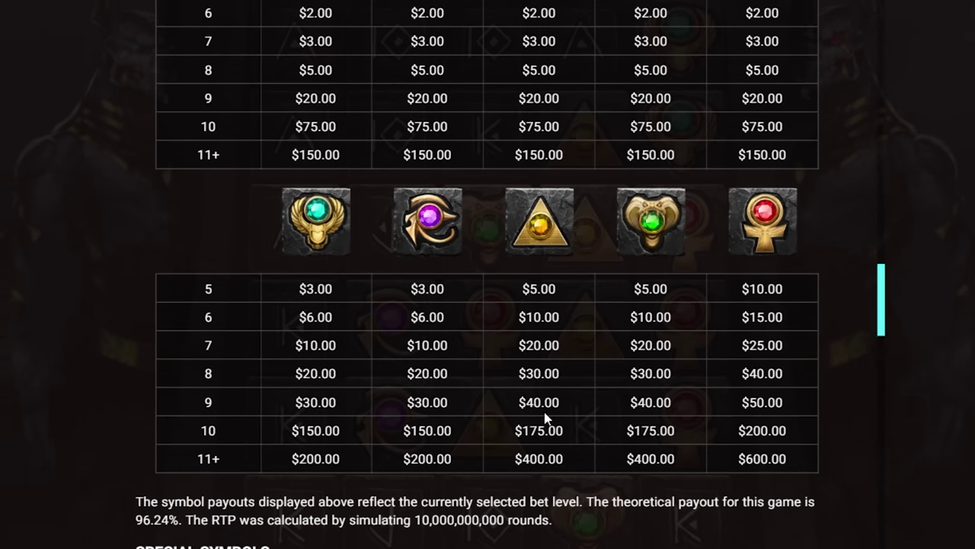
pyautogui.scroll(3, 720, 320)
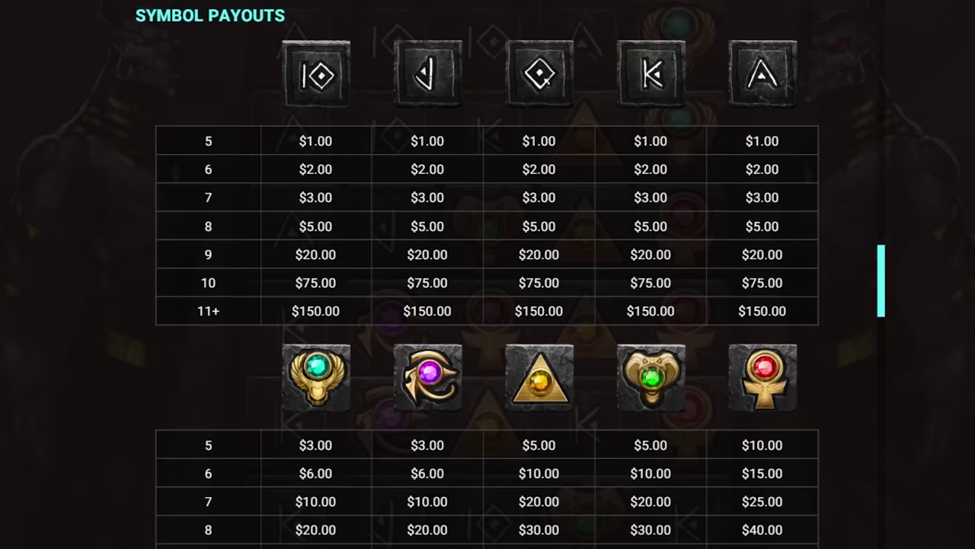
pyautogui.scroll(-3, 762, 252)
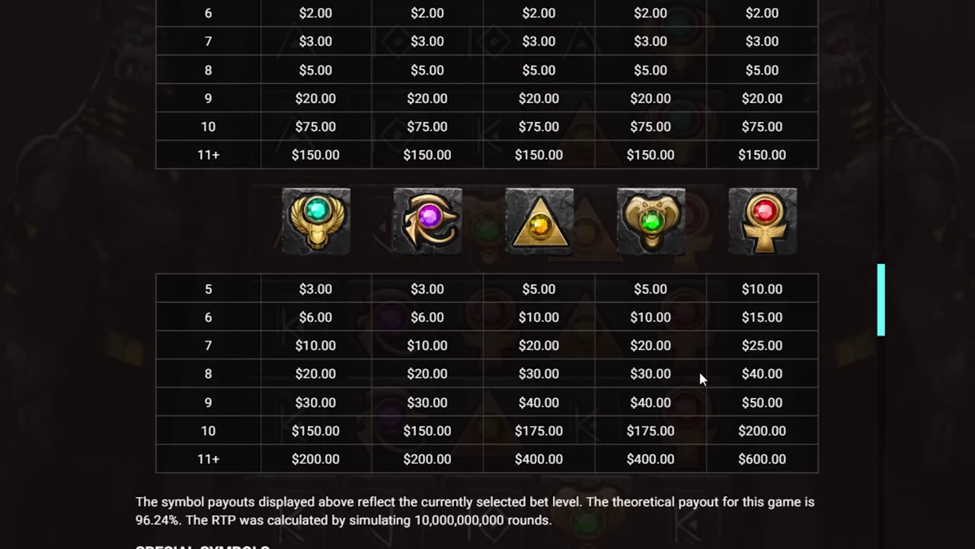
pyautogui.scroll(2, 487, 305)
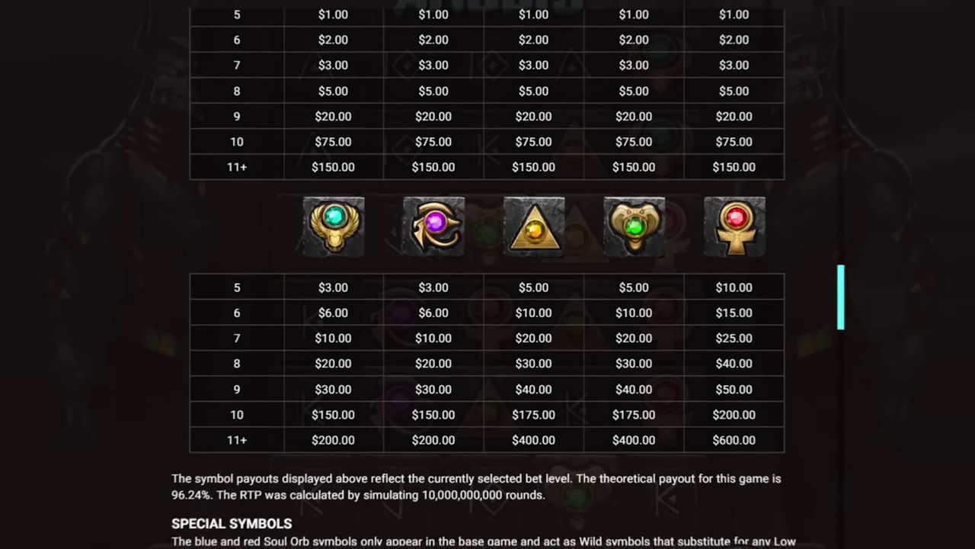
pyautogui.press('Escape')
# Buy a second $1,290 Underworld bonus and start its free spins.
pyautogui.click(186, 506)
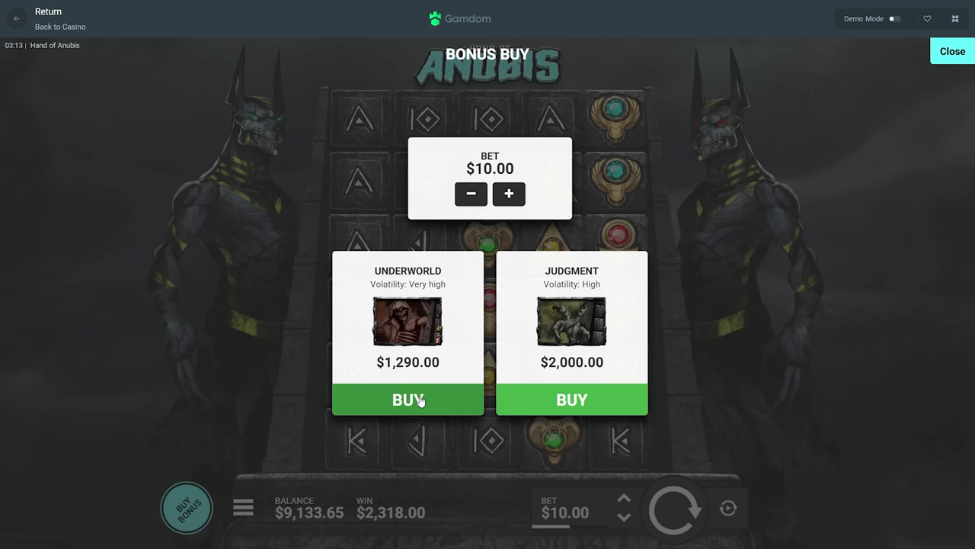
pyautogui.click(409, 397)
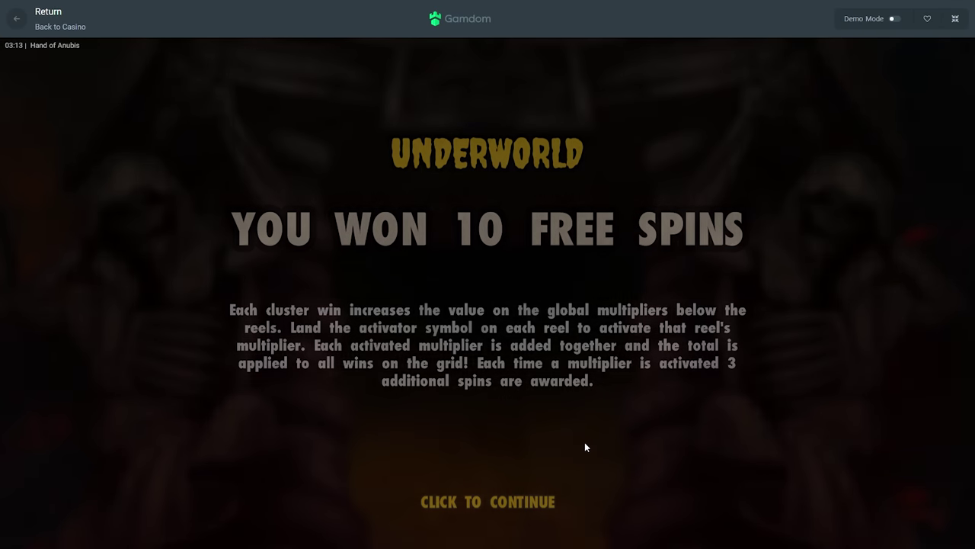
pyautogui.click(584, 442)
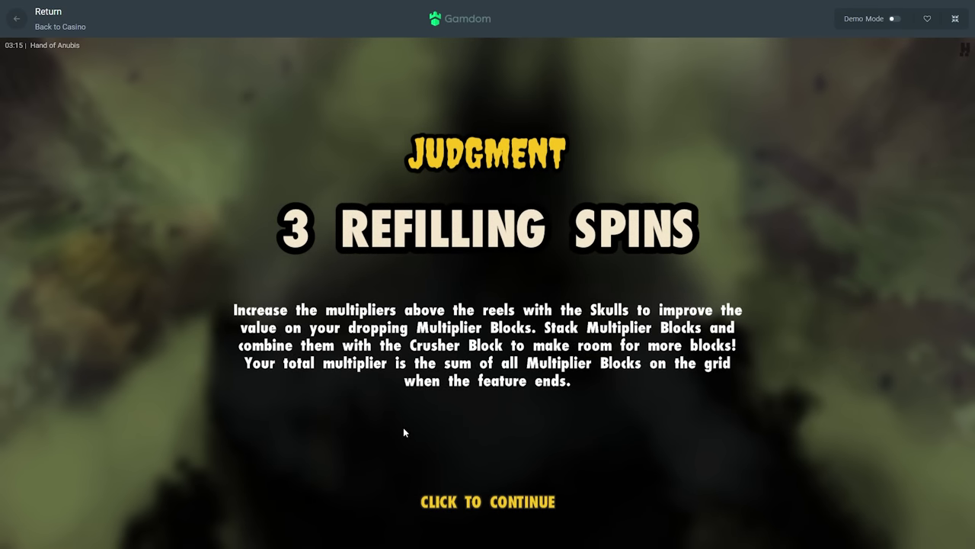
# Start the Judgment feature and play it out to a 690.00 total win.
pyautogui.click(442, 419)
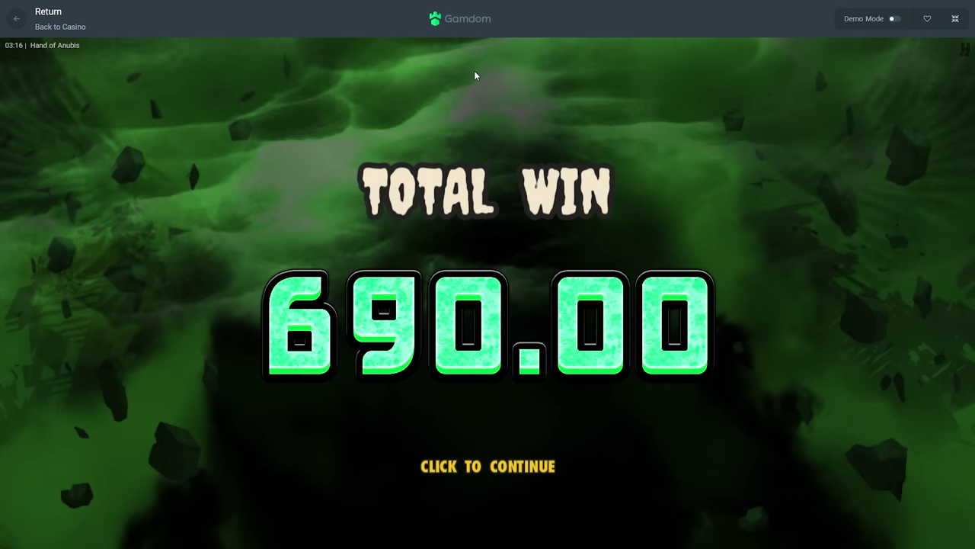
# Collect the 690.00 win and start the Judgment 3 refilling spins.
pyautogui.click(474, 70)
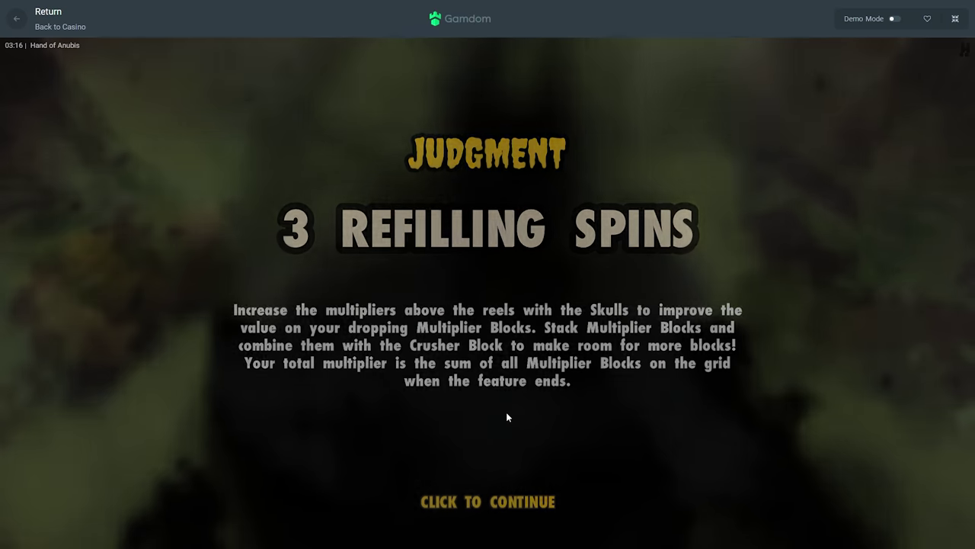
pyautogui.click(506, 411)
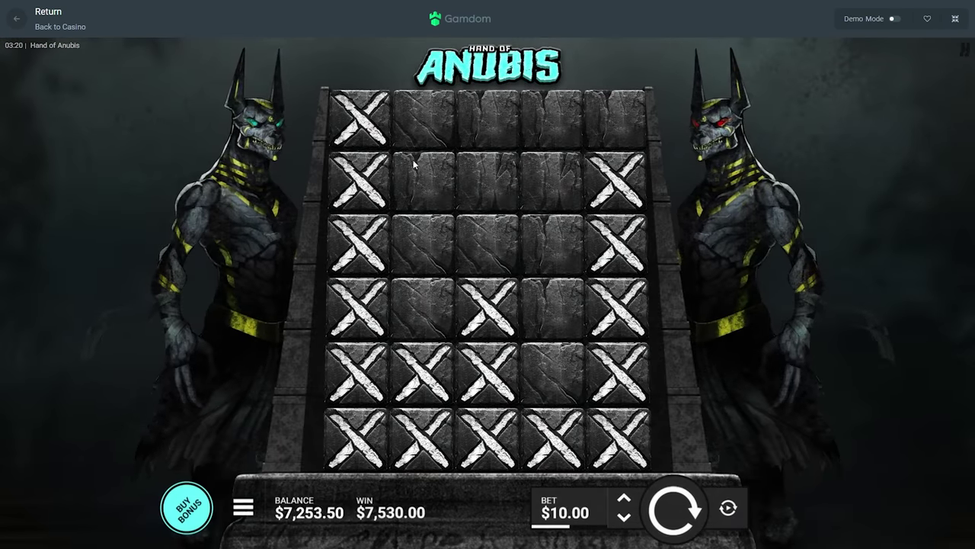
# Buy the $2,000 Judgment bonus, play it out, and dismiss its total-win summary.
pyautogui.click(187, 506)
pyautogui.click(571, 401)
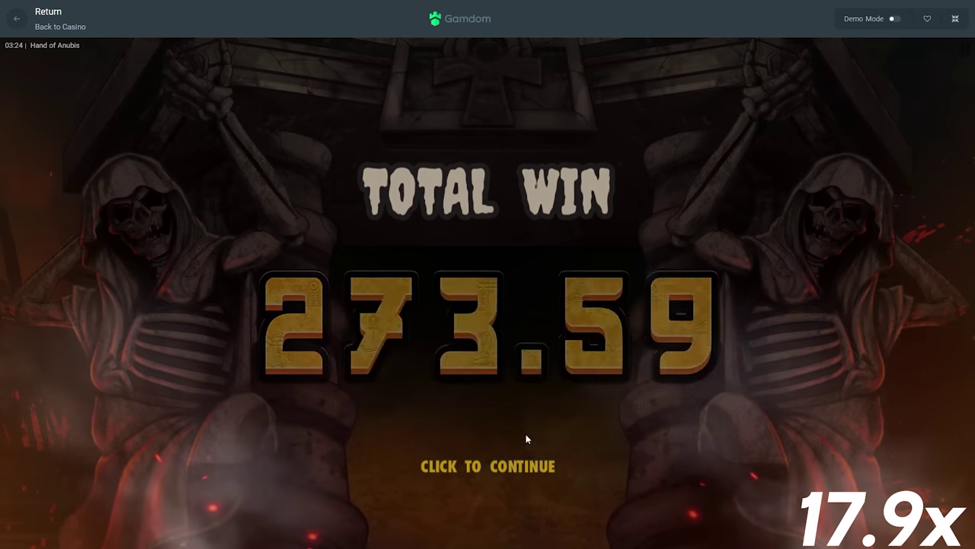
pyautogui.click(535, 460)
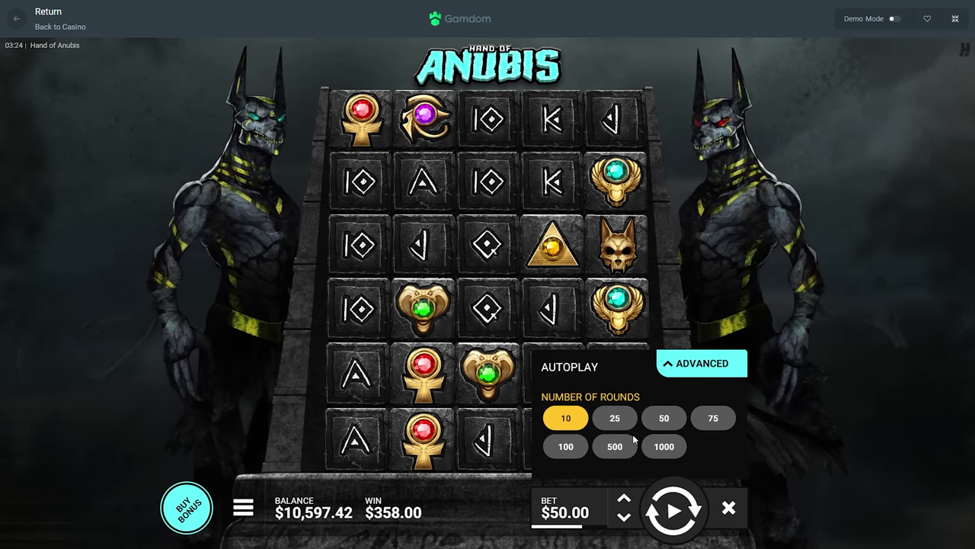
# Start 10 autoplay rounds at a $50 bet.
pyautogui.click(676, 519)
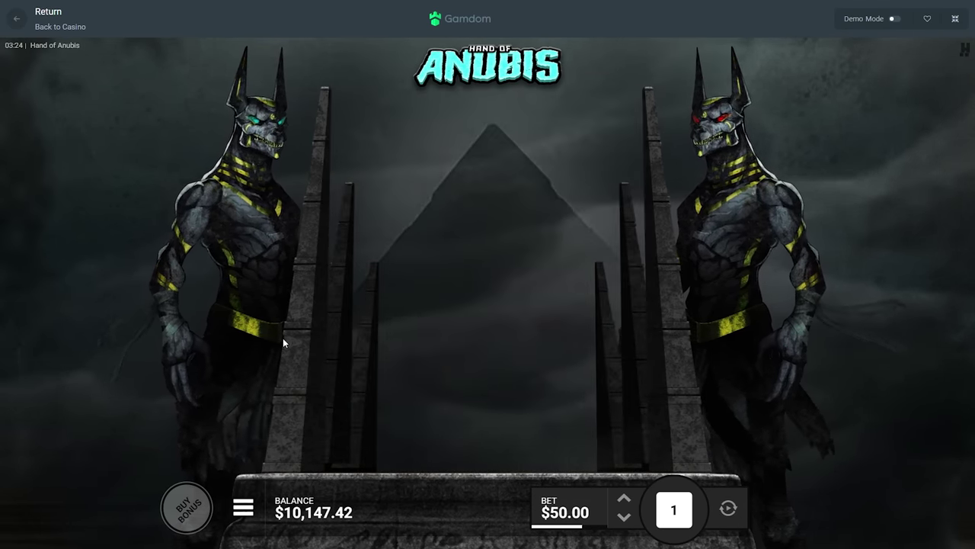
# Play four manual $50 spins, then lower the bet to $40 and spin again.
pyautogui.press('space')
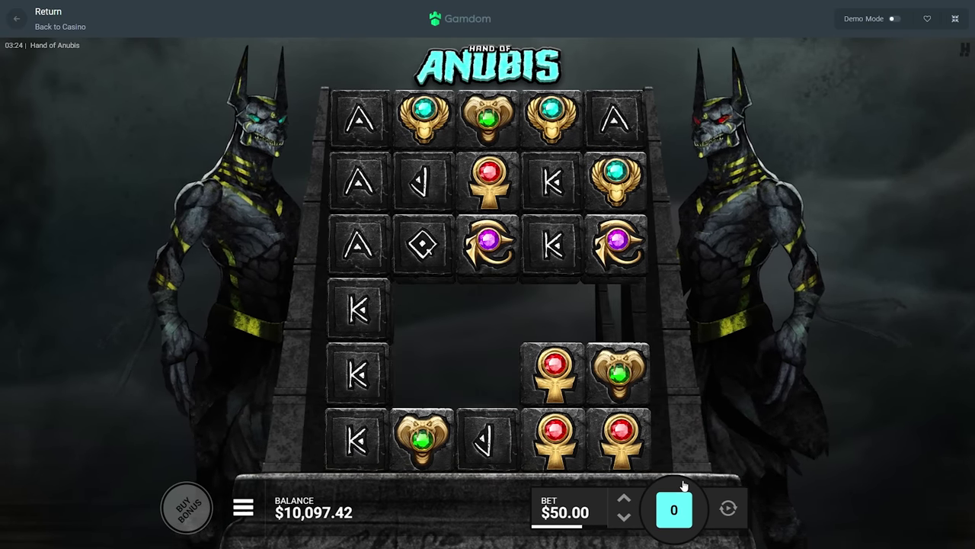
pyautogui.click(693, 518)
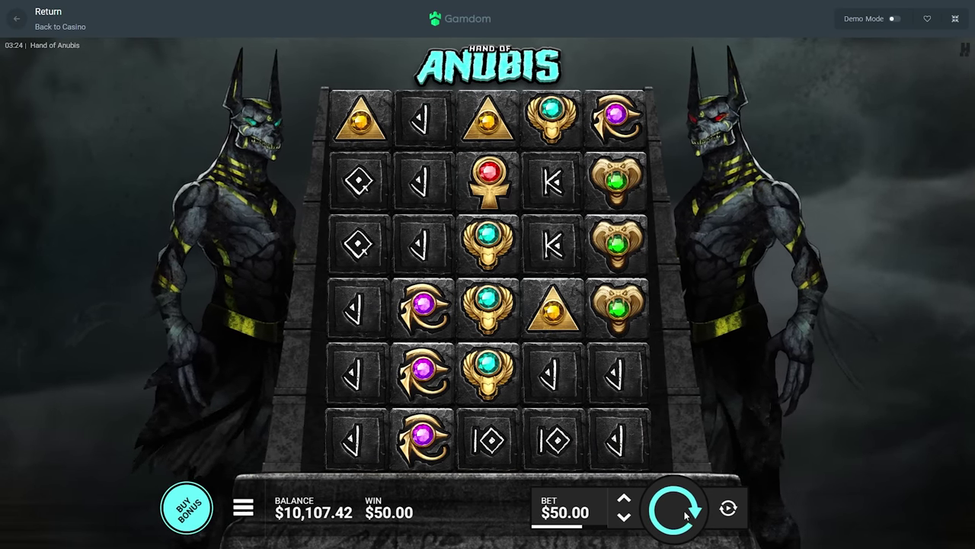
pyautogui.click(685, 515)
pyautogui.click(686, 515)
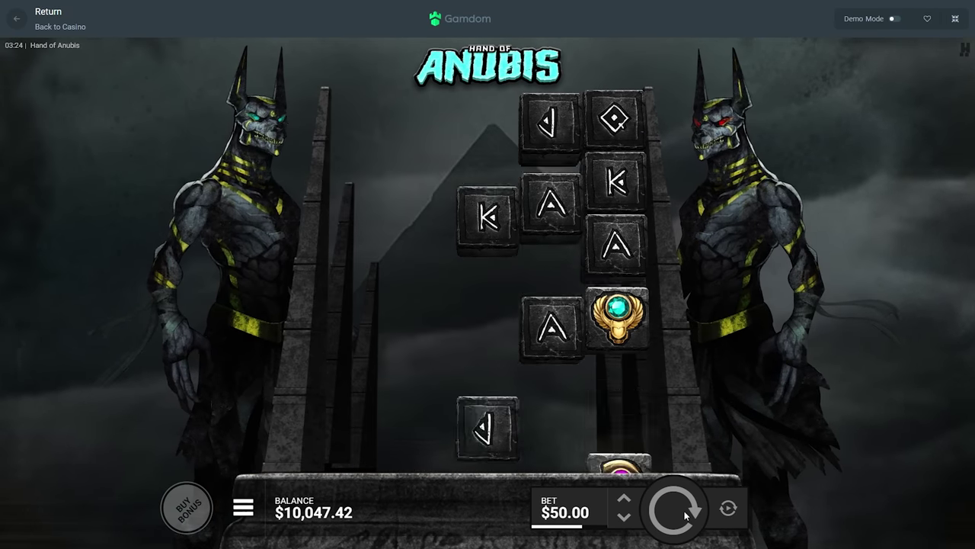
pyautogui.click(624, 517)
pyautogui.click(670, 515)
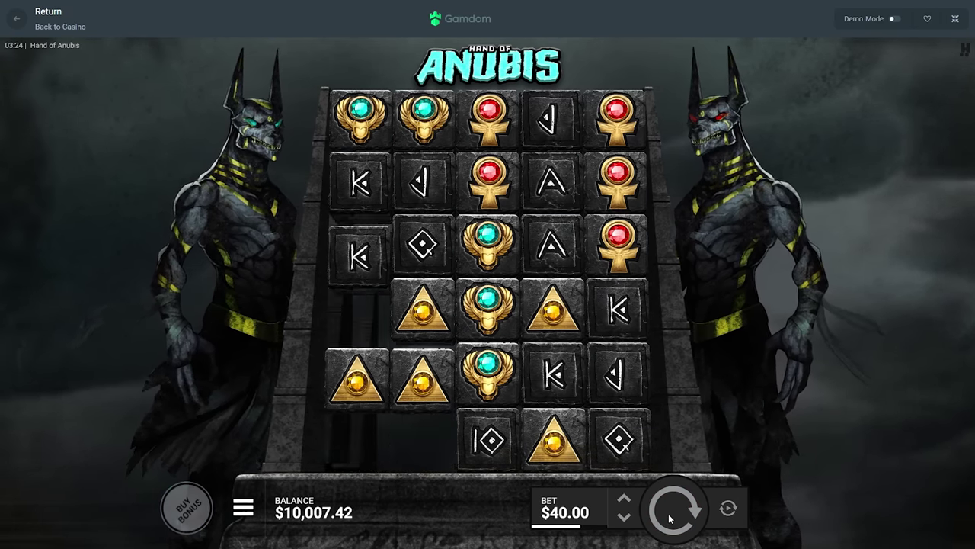